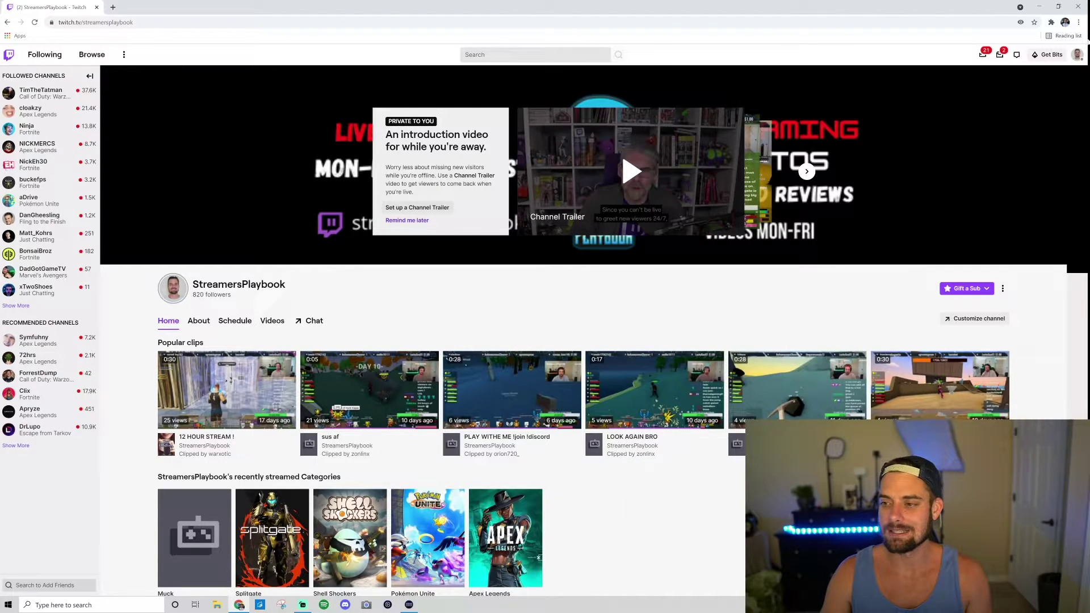
- Go from the account menu to the Creator Dashboard's Community > Roles Manager page
click(1077, 55)
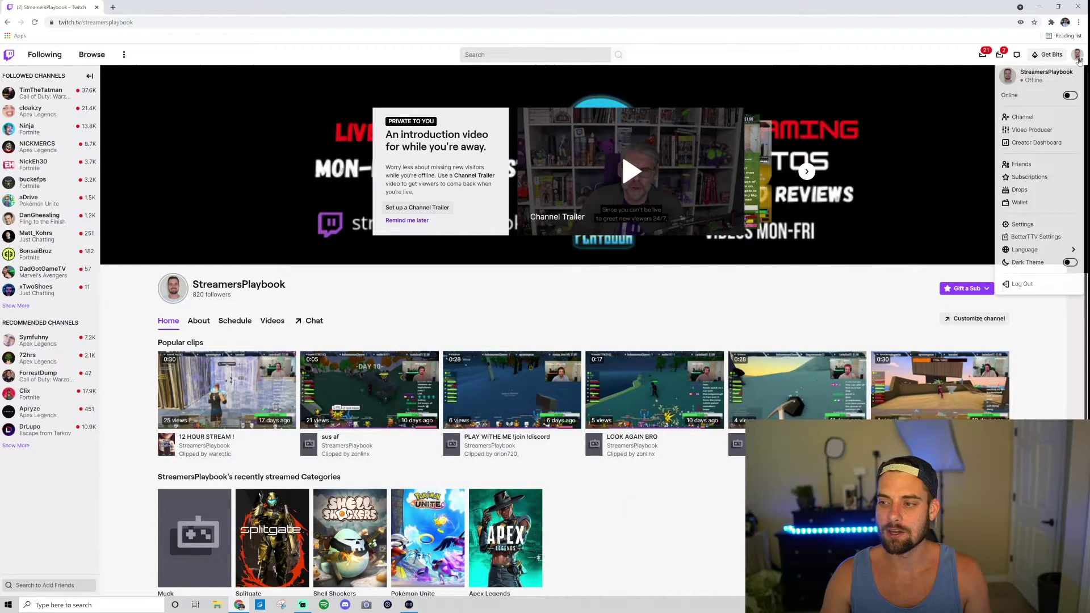
click(1037, 143)
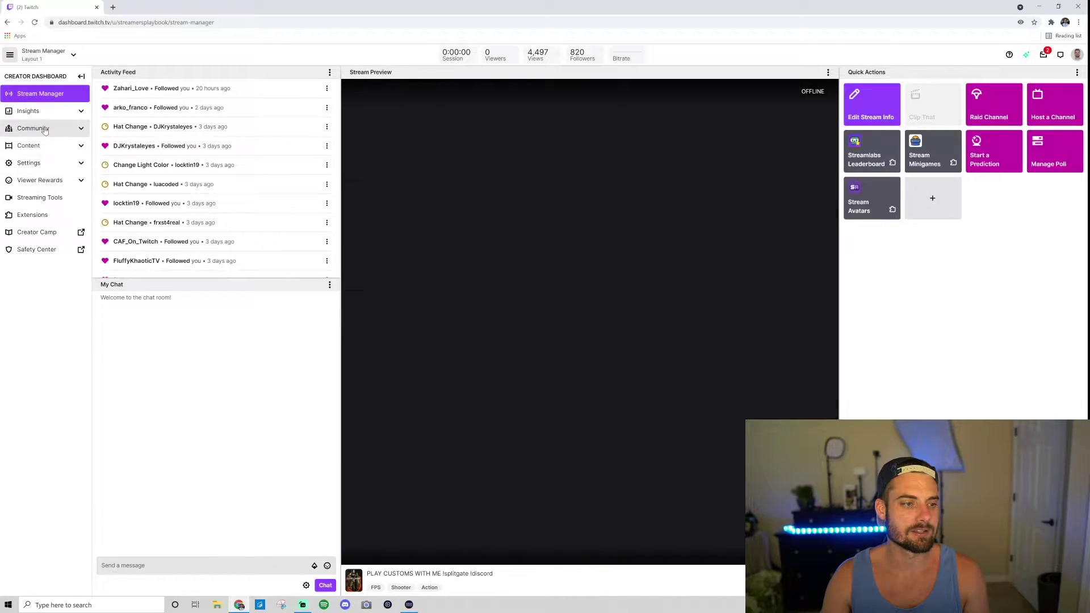
click(39, 128)
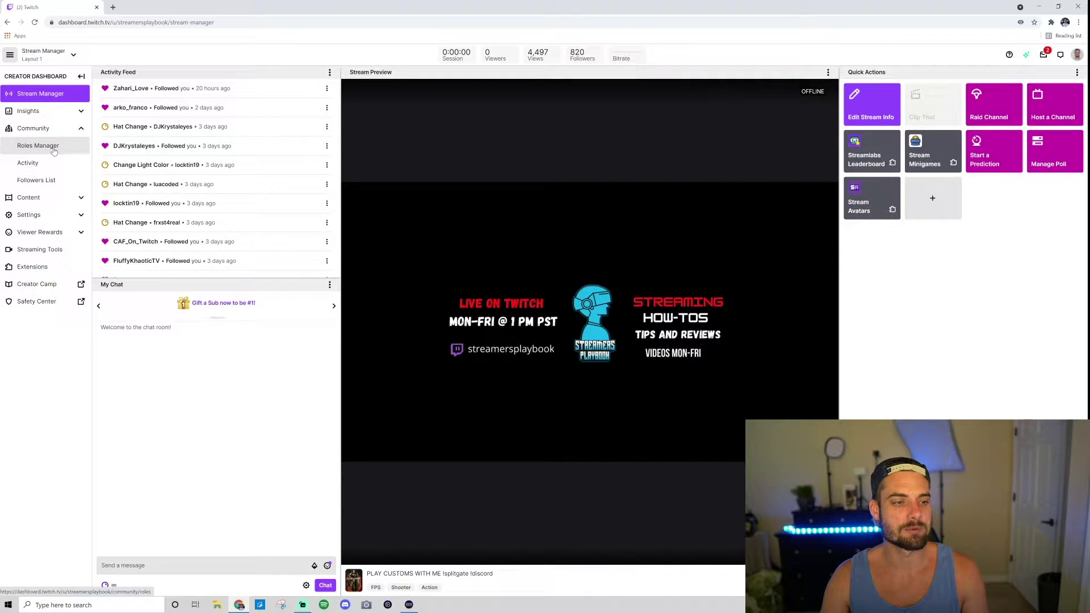
click(54, 149)
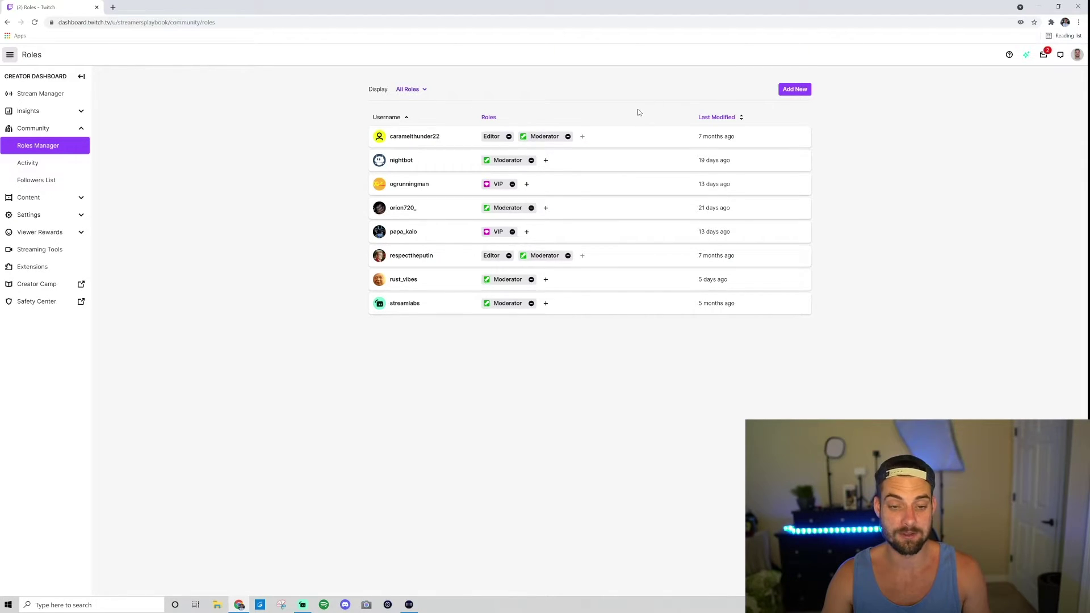
- Add a new role for TimTheTatman, found by searching timthetatman, with VIP ticked, and save
click(794, 91)
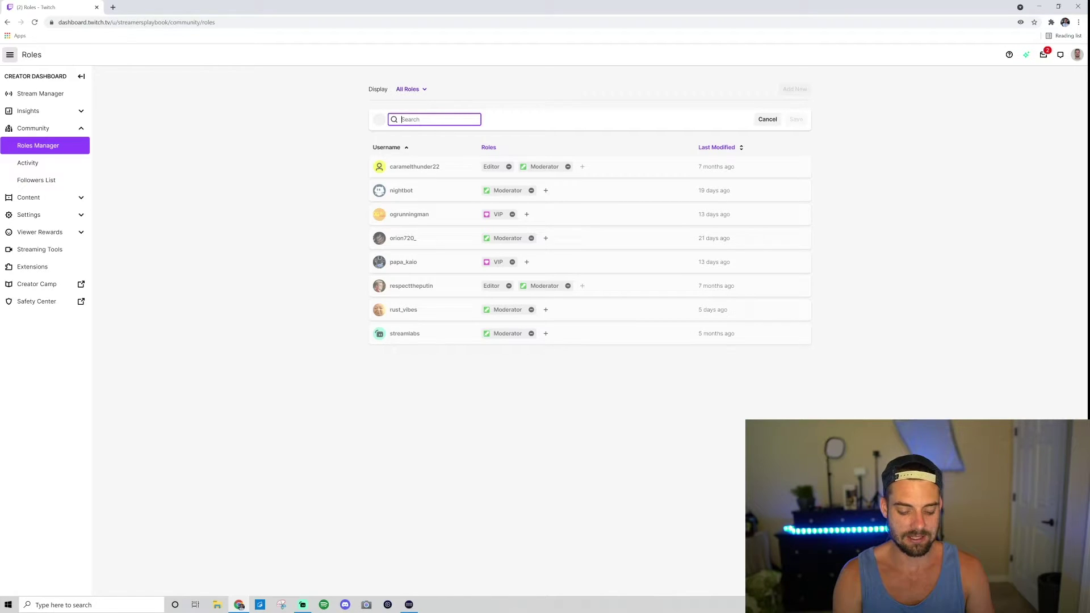
text(hsafasdf)
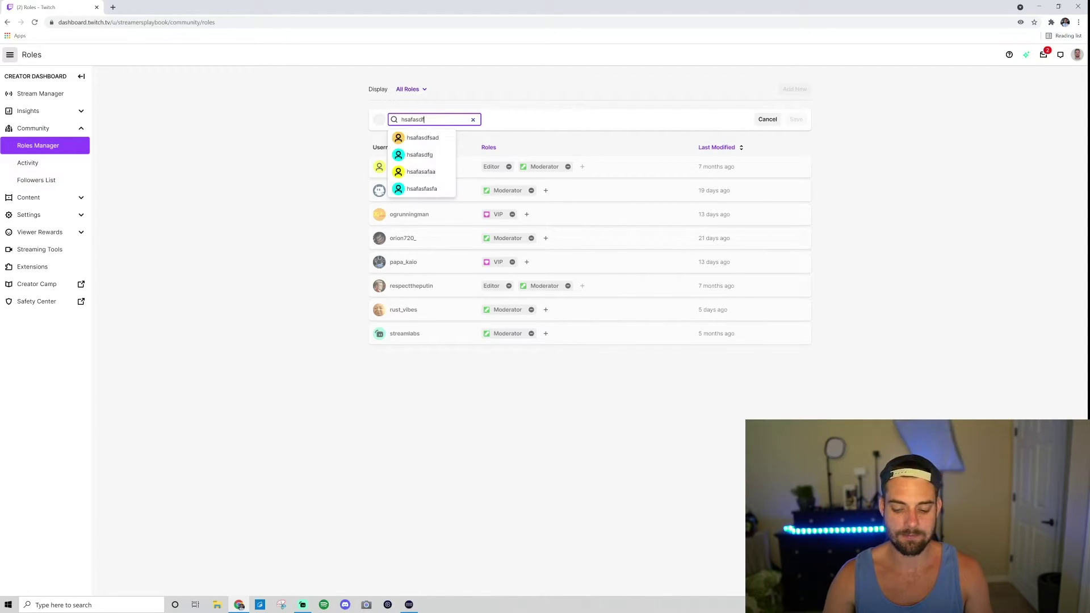
key(ctrl+a)
text(timthe)
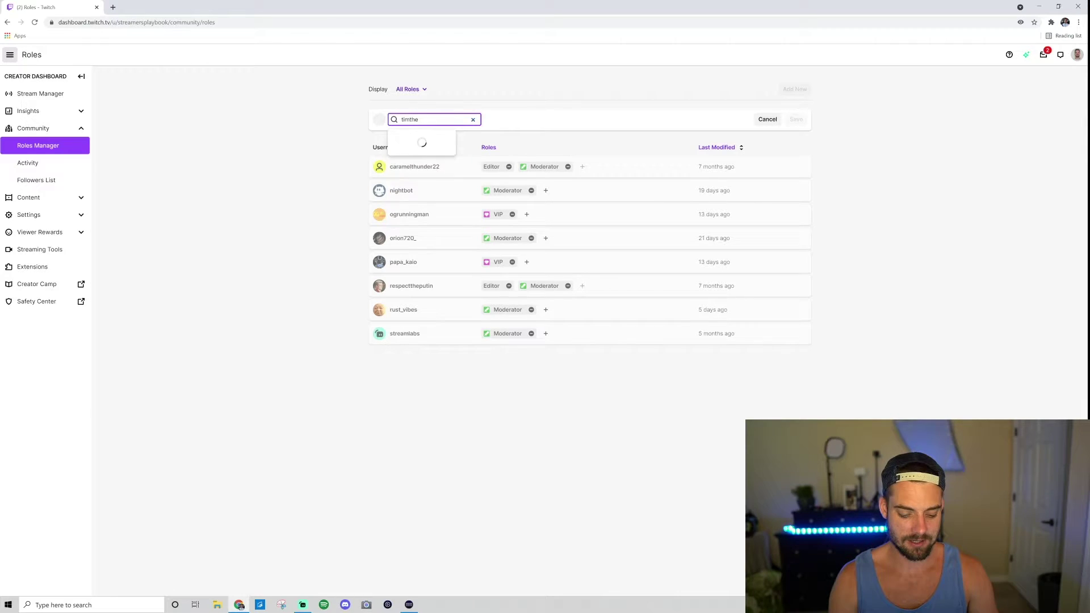
text(tatman)
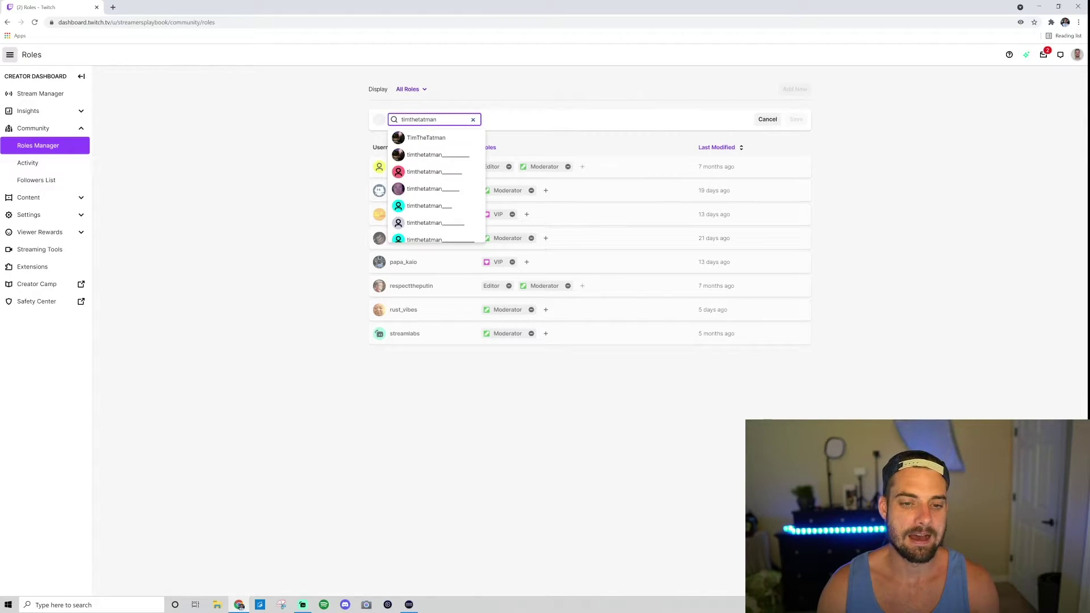
click(434, 140)
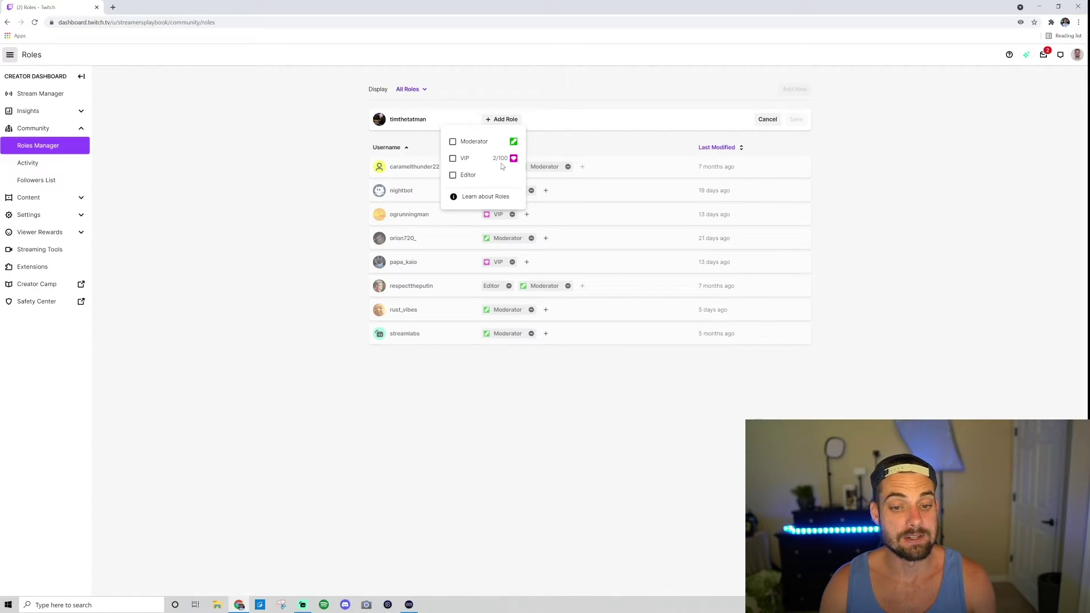
click(453, 159)
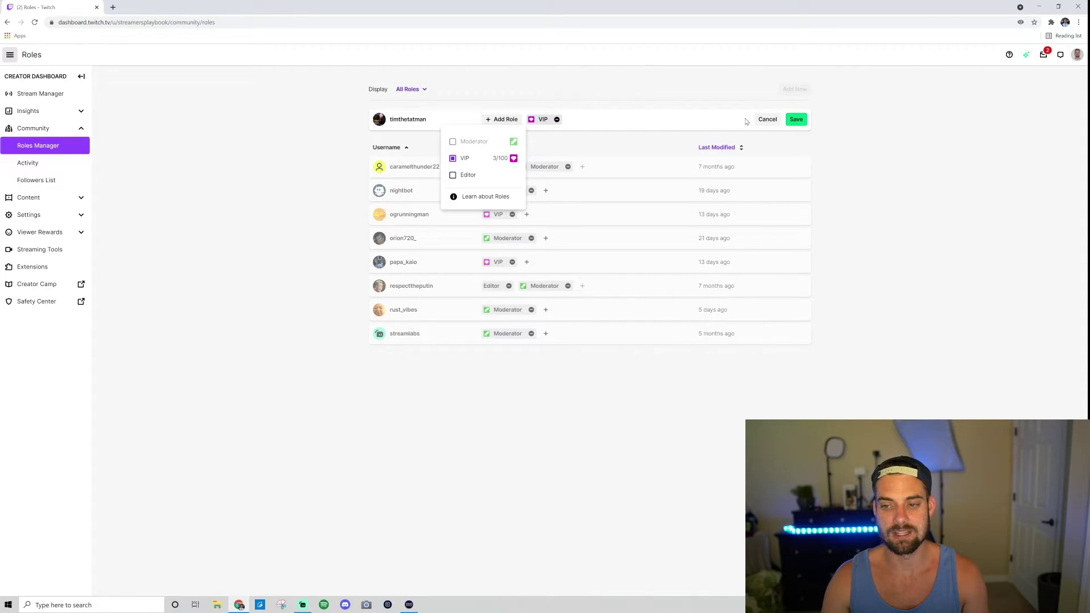
click(796, 120)
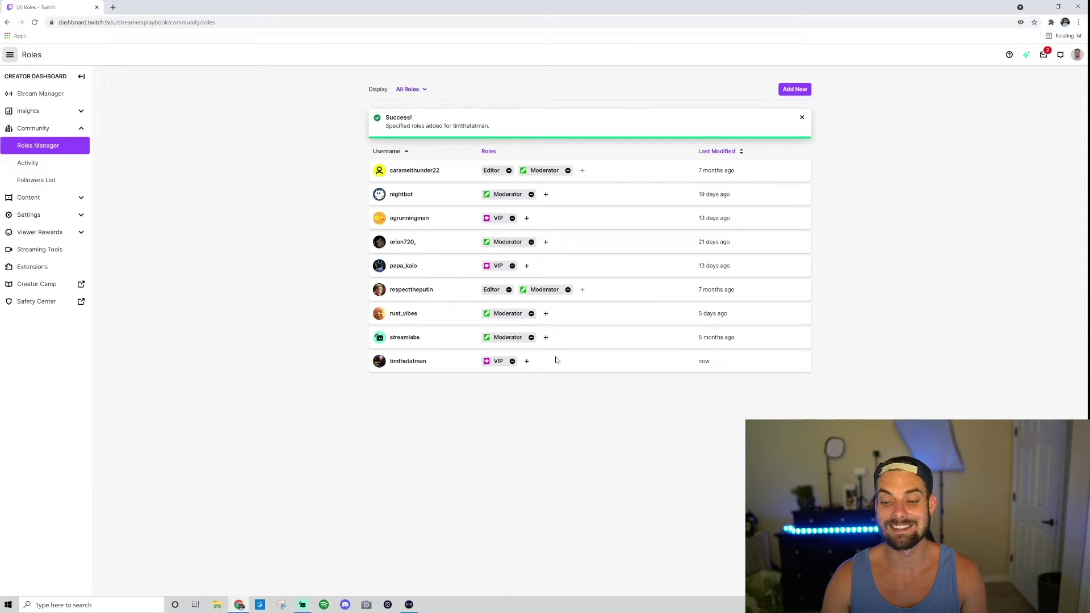
- Remove timthetatman's VIP tag from the roles list and reload the Roles Manager page
click(527, 363)
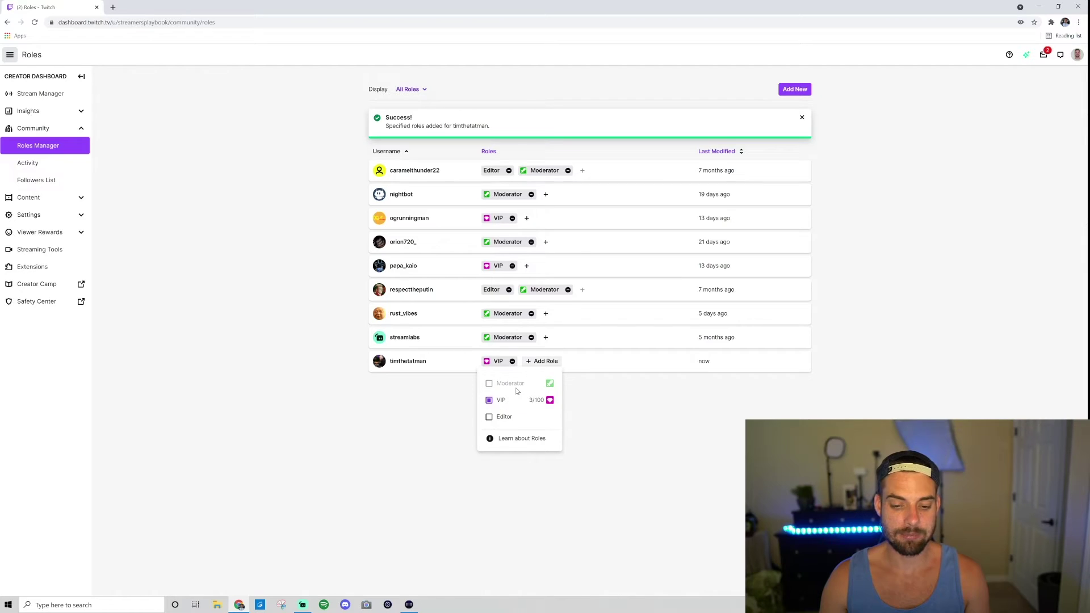
click(646, 397)
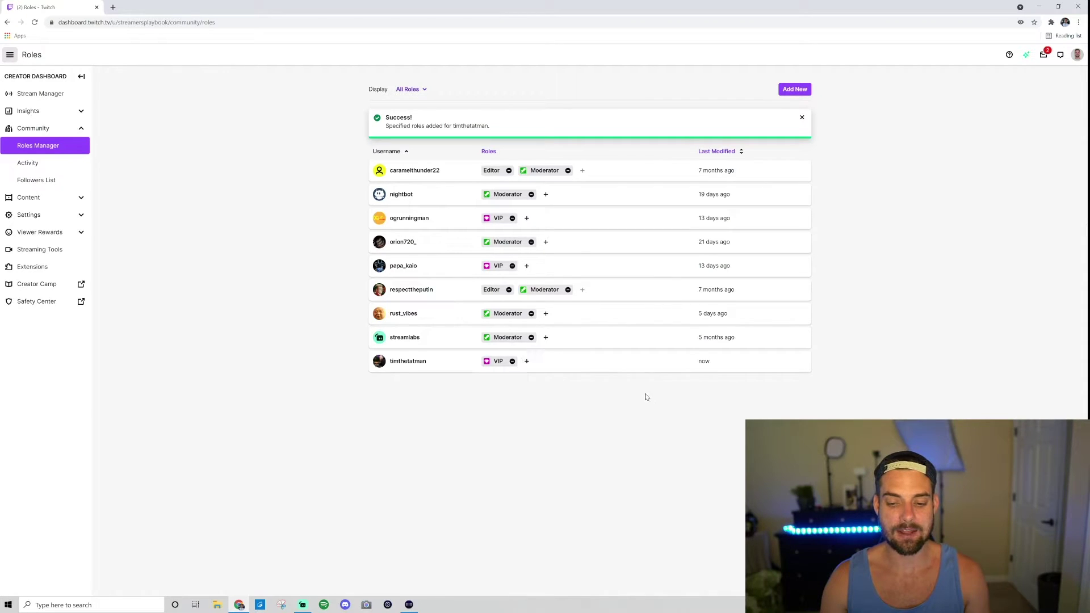
click(512, 362)
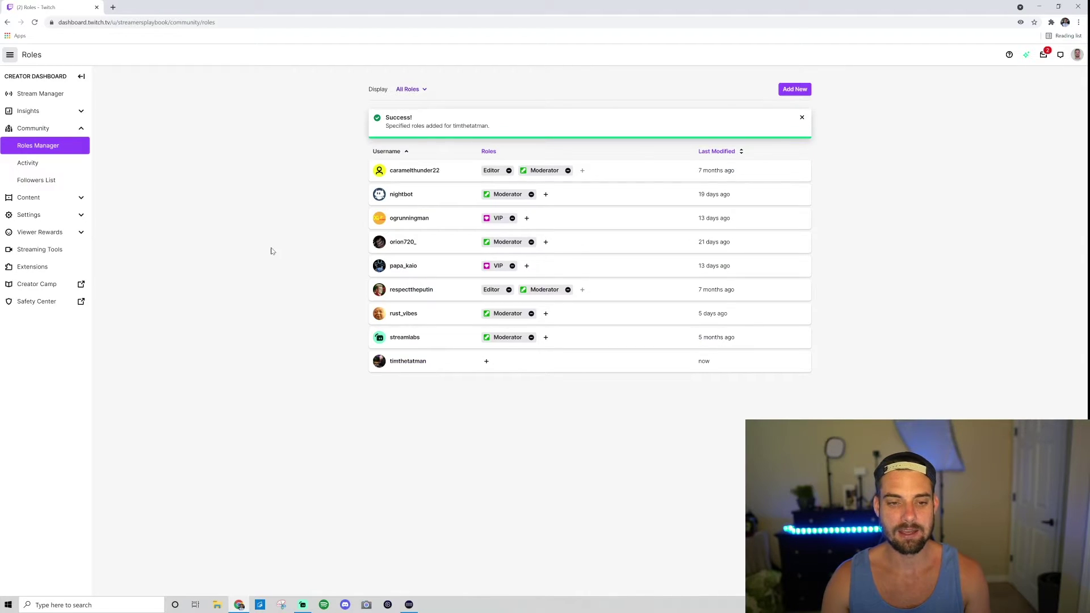
click(35, 23)
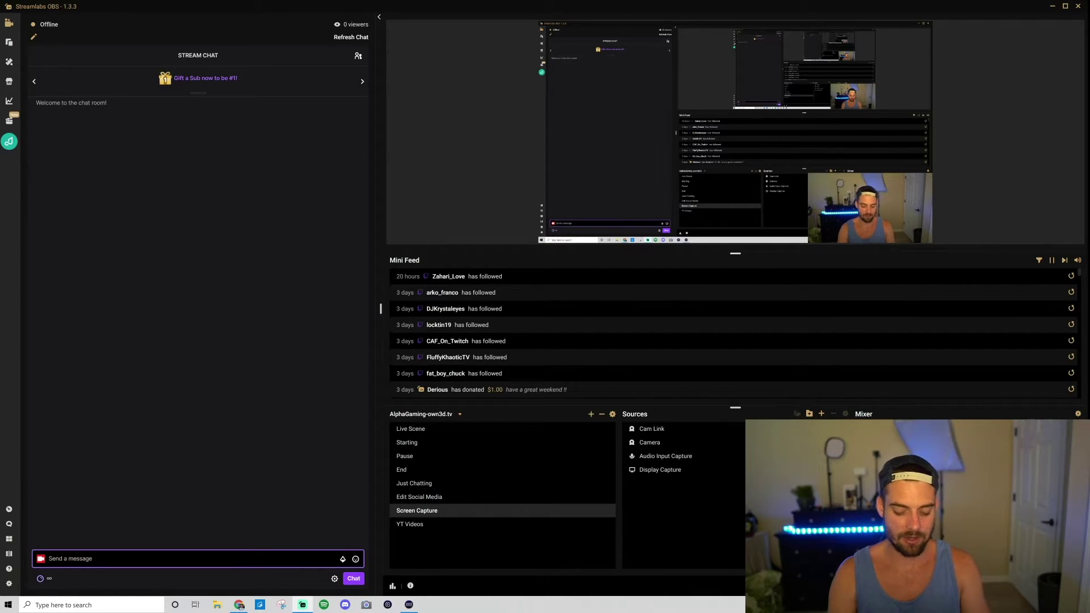
- Send the /vip timthetatman command in the Streamlabs stream chat
text(/)
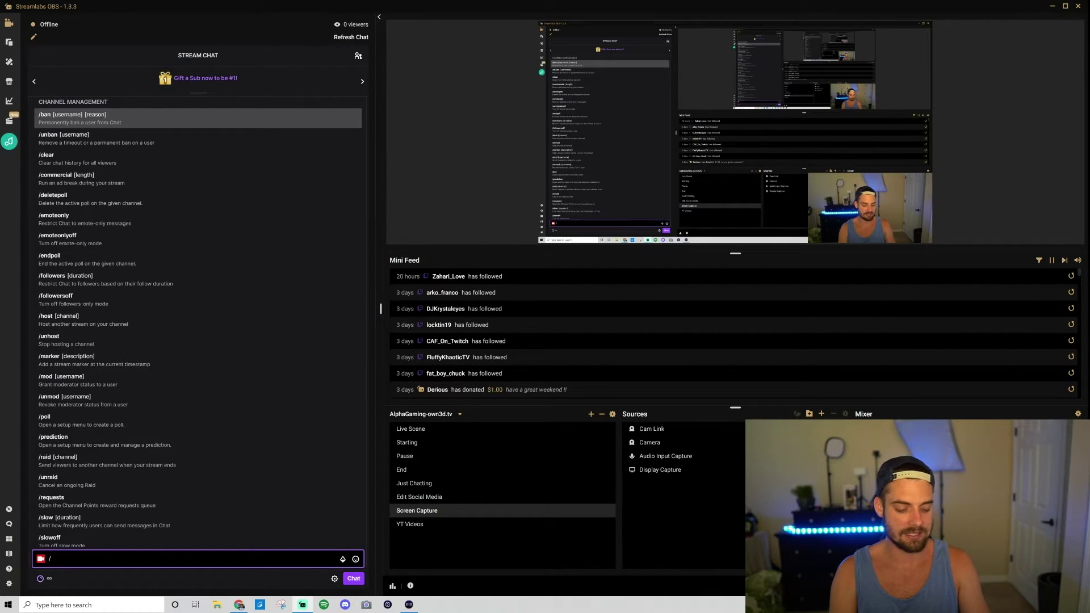
text(vi)
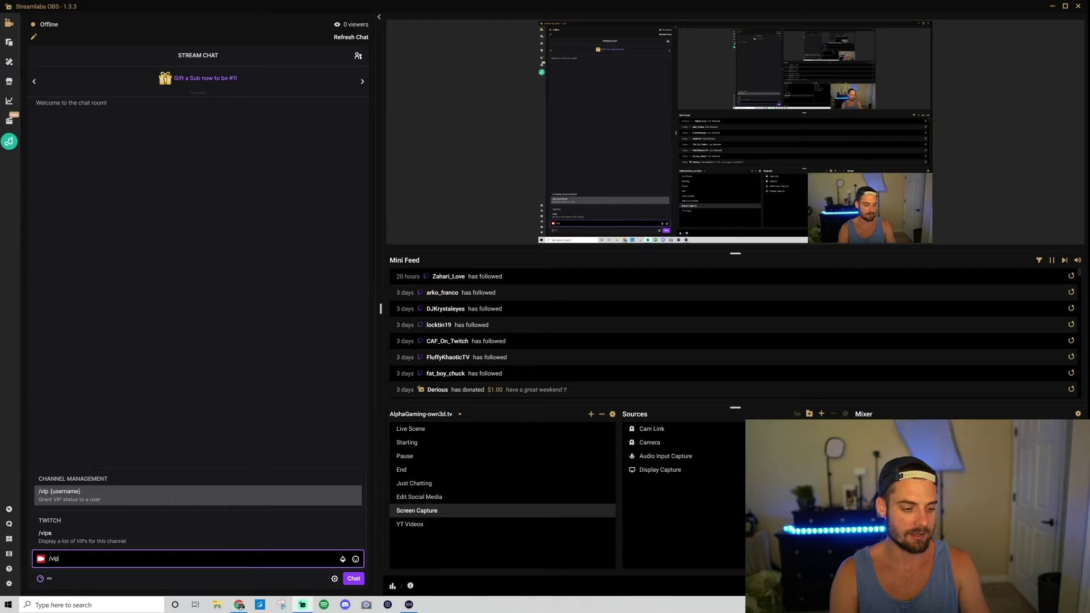
text(p)
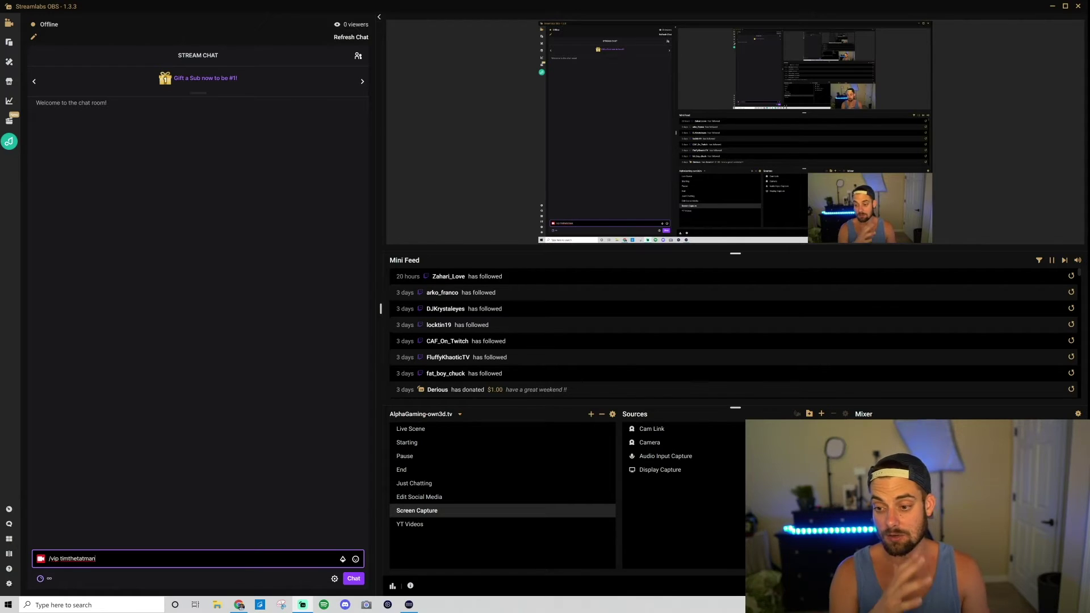
key(Return)
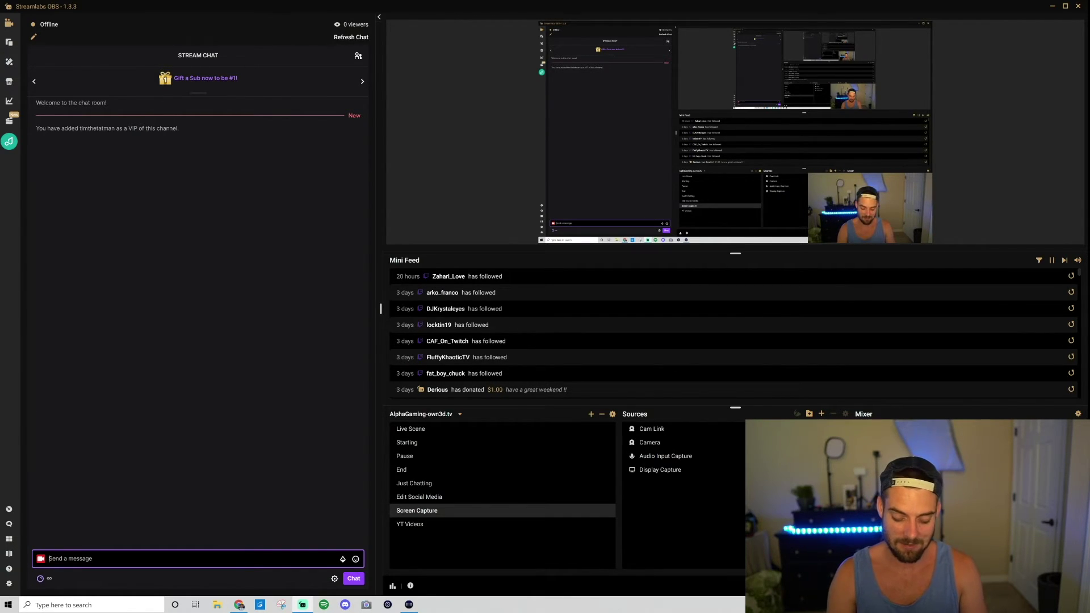
- Send /unvip timthetatman in stream chat and check the removal confirmation messages
text(/unv)
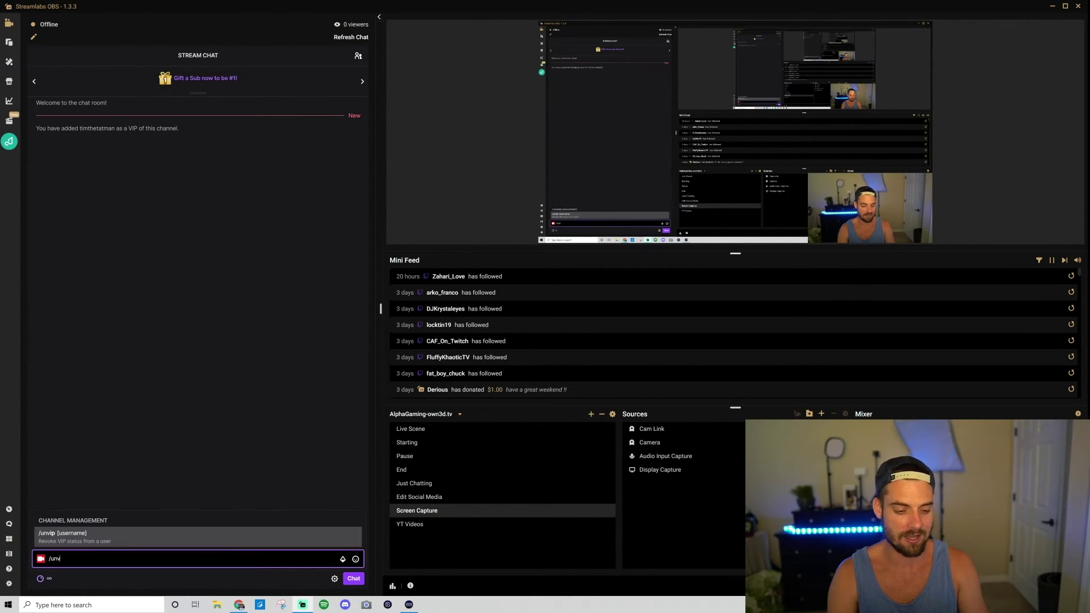
text(ip )
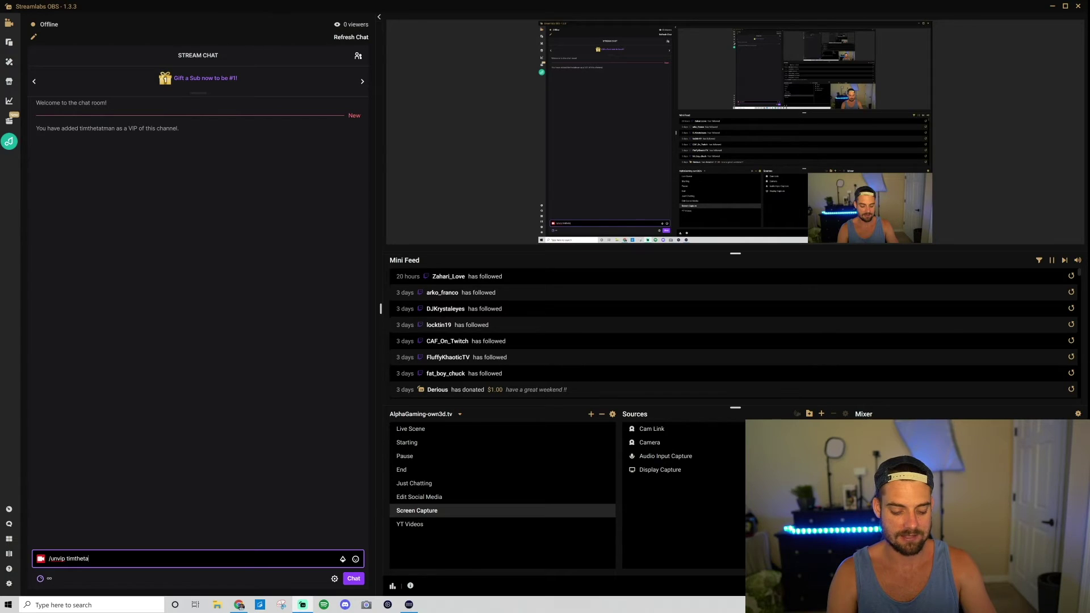
text(timthetatman)
key(Return)
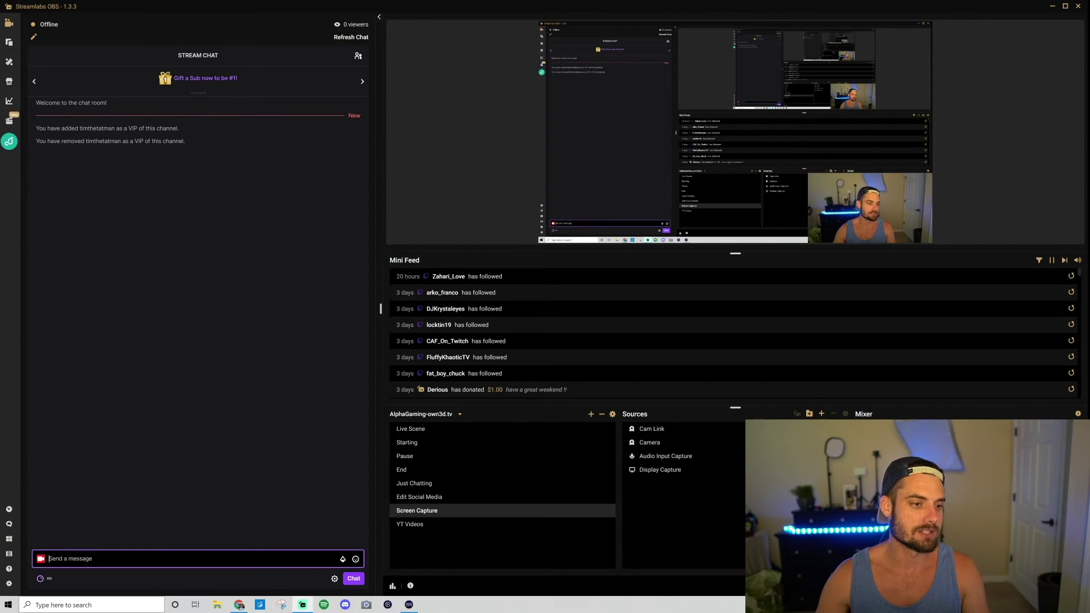
drag(189, 146, 27, 142)
click(134, 381)
click(136, 559)
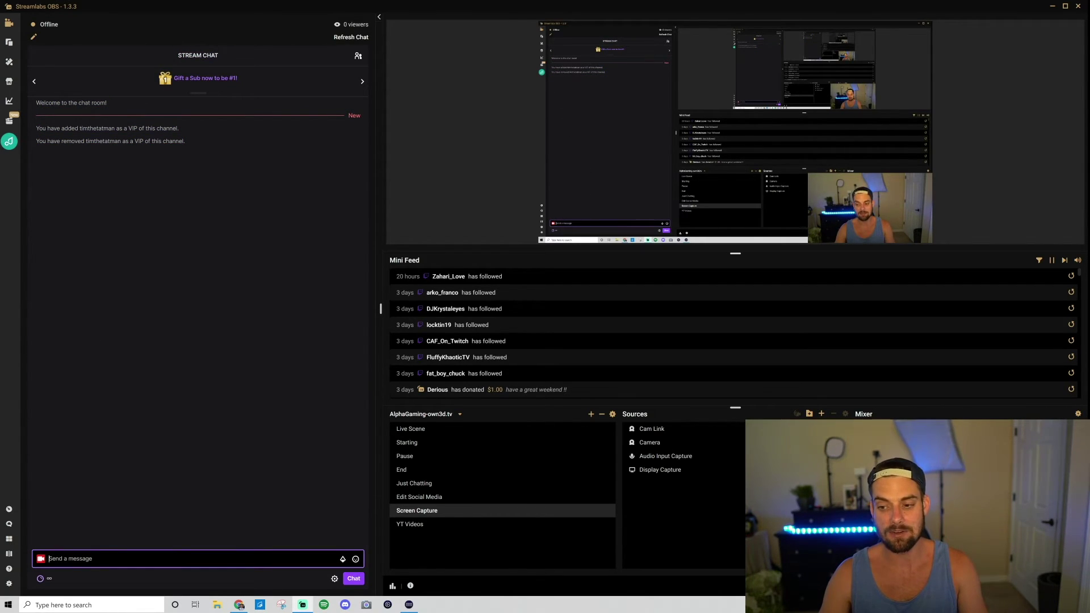
- Send /vips in stream chat and highlight the two VIP names it returns
text(/vips)
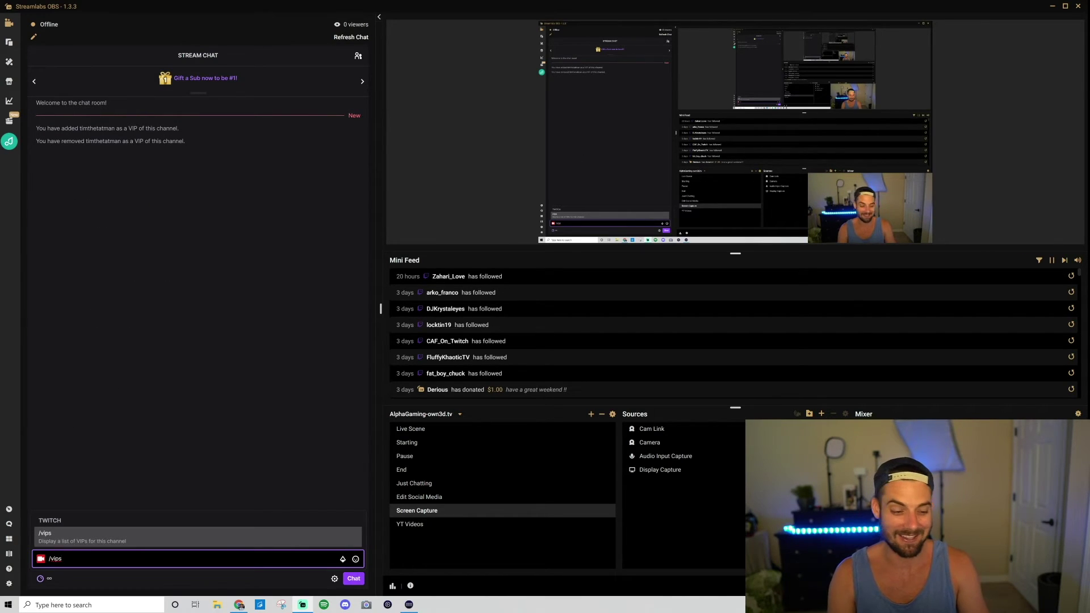
key(Return)
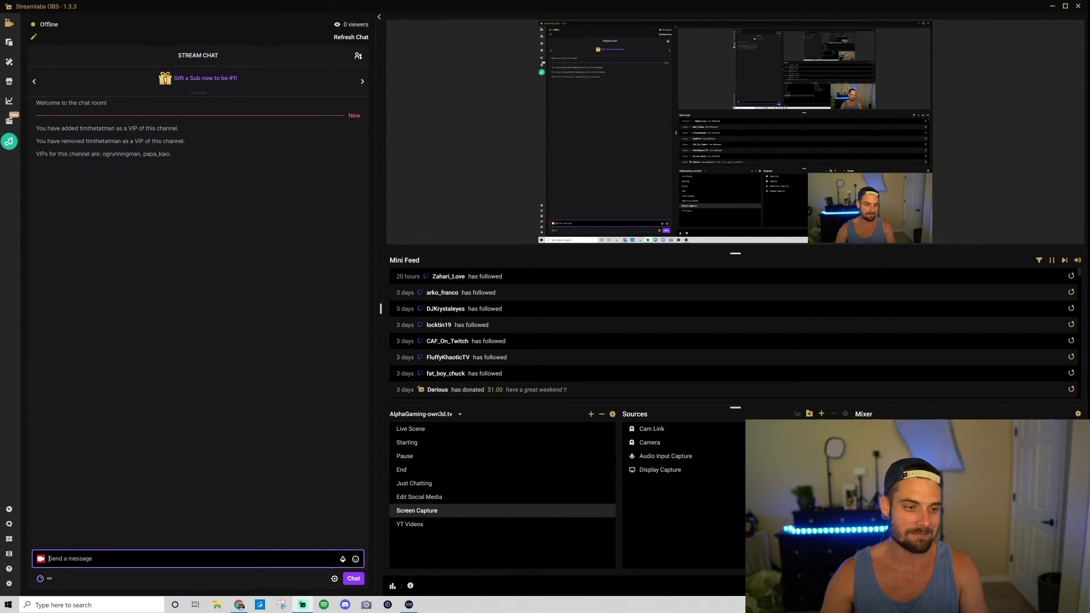
click(189, 160)
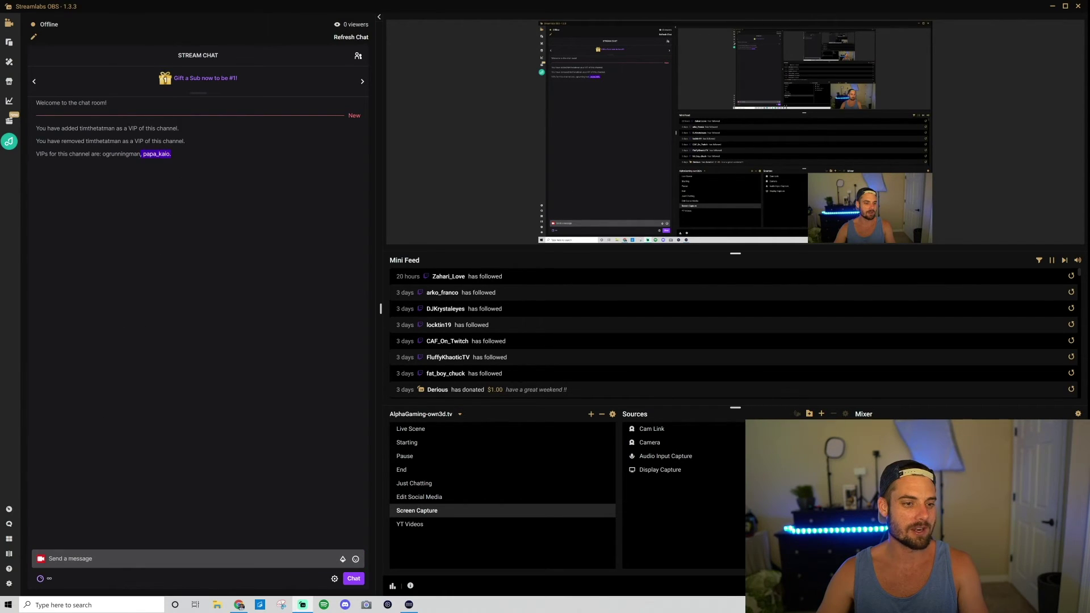
drag(142, 154, 105, 154)
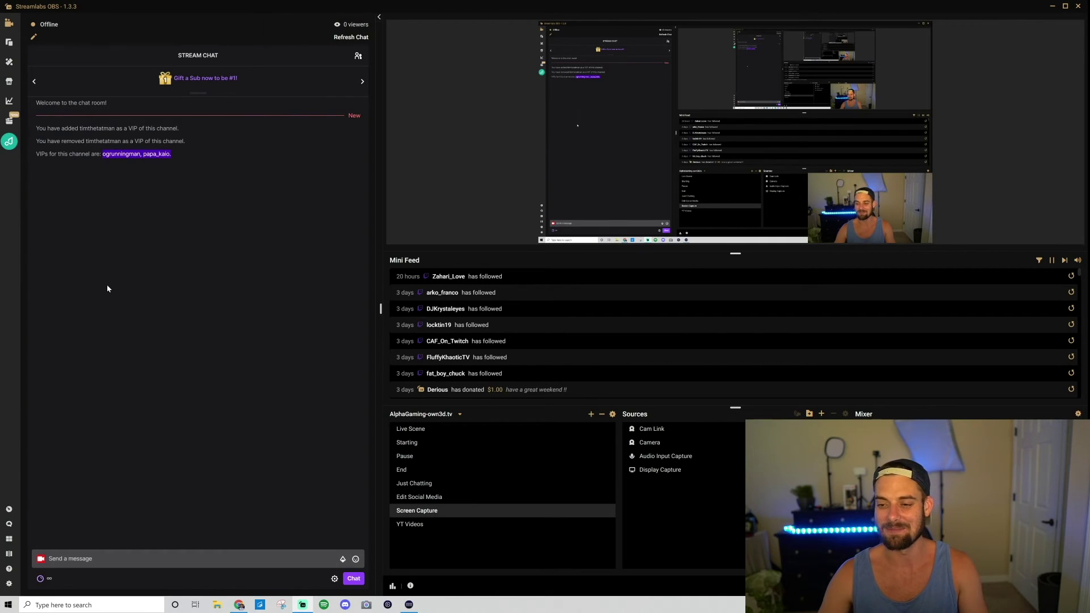